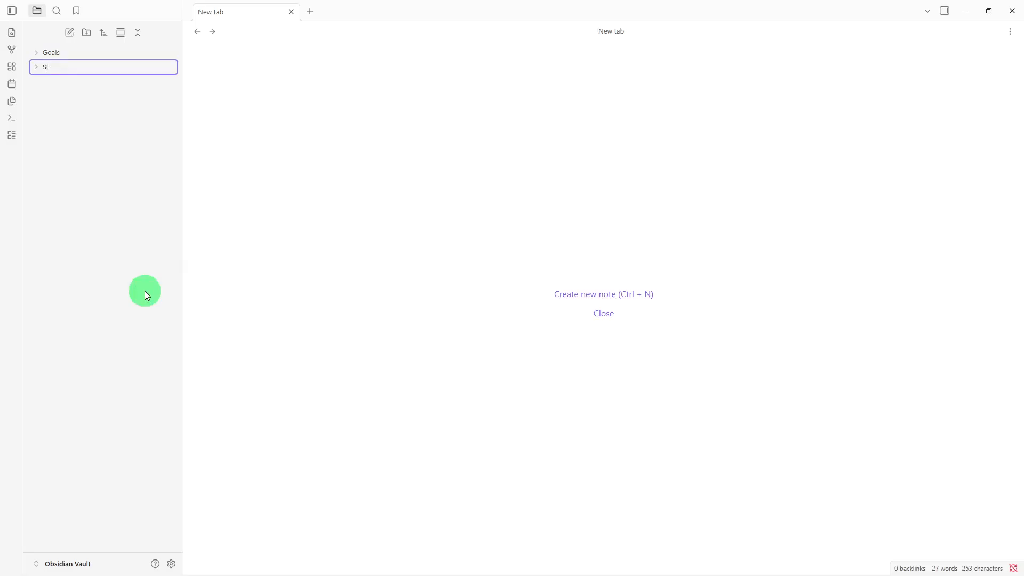
Name the new folder Strategies and create another top-level folder named Progress
{"action": "type", "text": "rategies"}
{"action": "key", "text": "Return"}
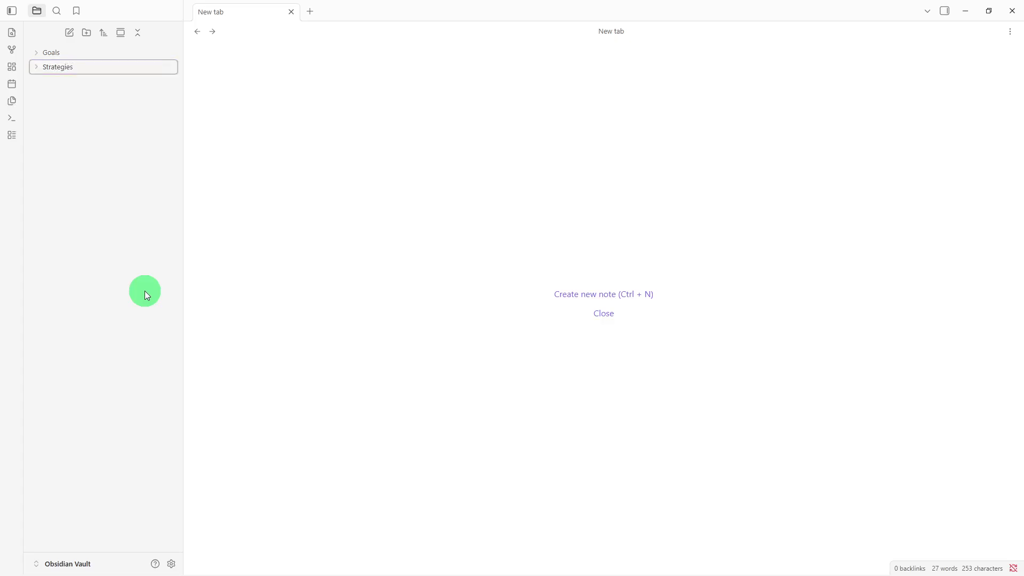
{"action": "right_click", "coordinate": [145, 292]}
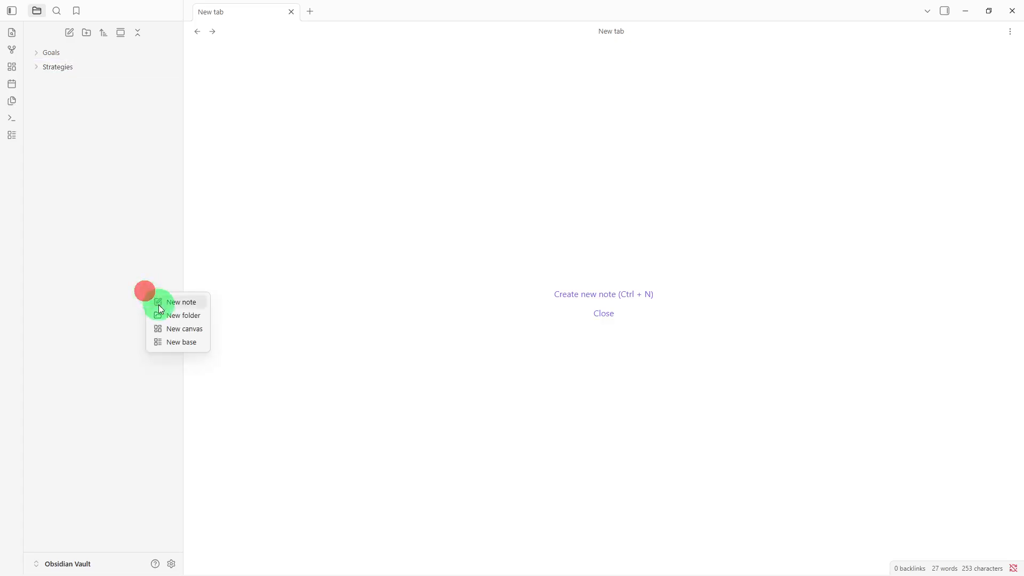
{"action": "left_click", "coordinate": [165, 316]}
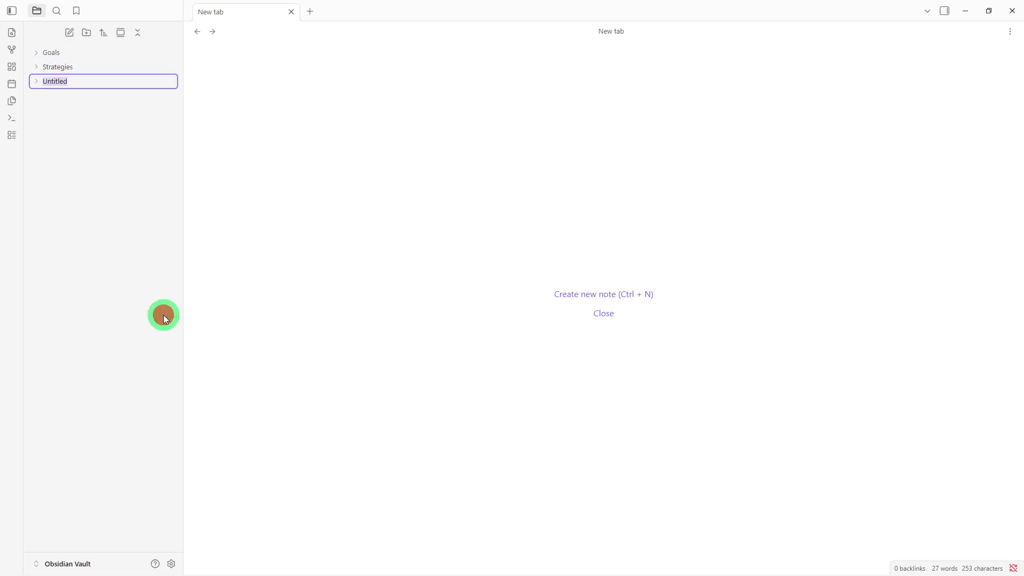
{"action": "key", "text": "BackSpace"}
{"action": "type", "text": "PRojec"}
{"action": "key", "text": "BackSpace"}
{"action": "key", "text": "BackSpace"}
{"action": "key", "text": "BackSpace"}
{"action": "type", "text": "ogress"}
{"action": "key", "text": "Return"}
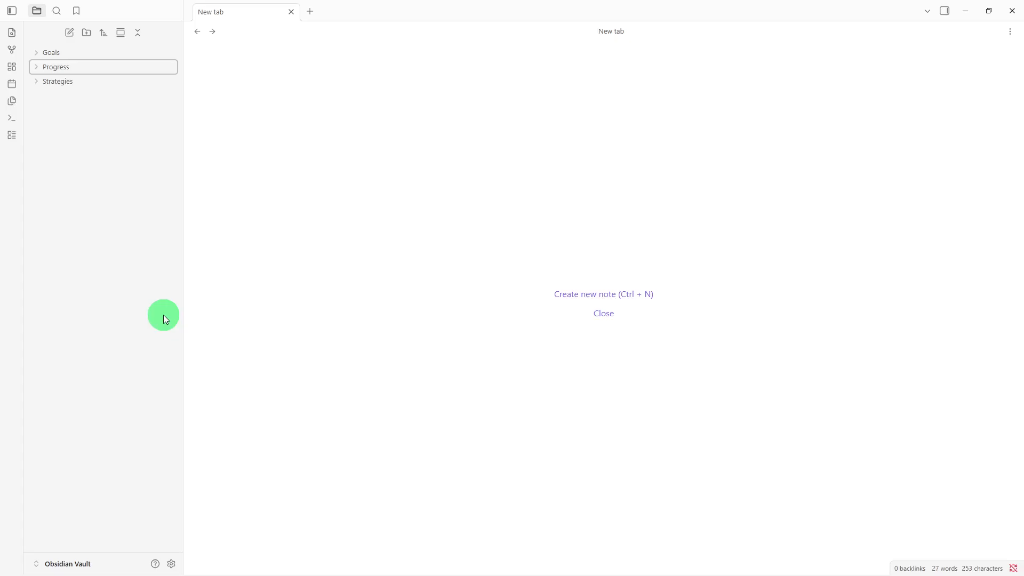
Create a new note at the vault's top level titled "Bussiness Dashboard"
{"action": "right_click", "coordinate": [138, 278]}
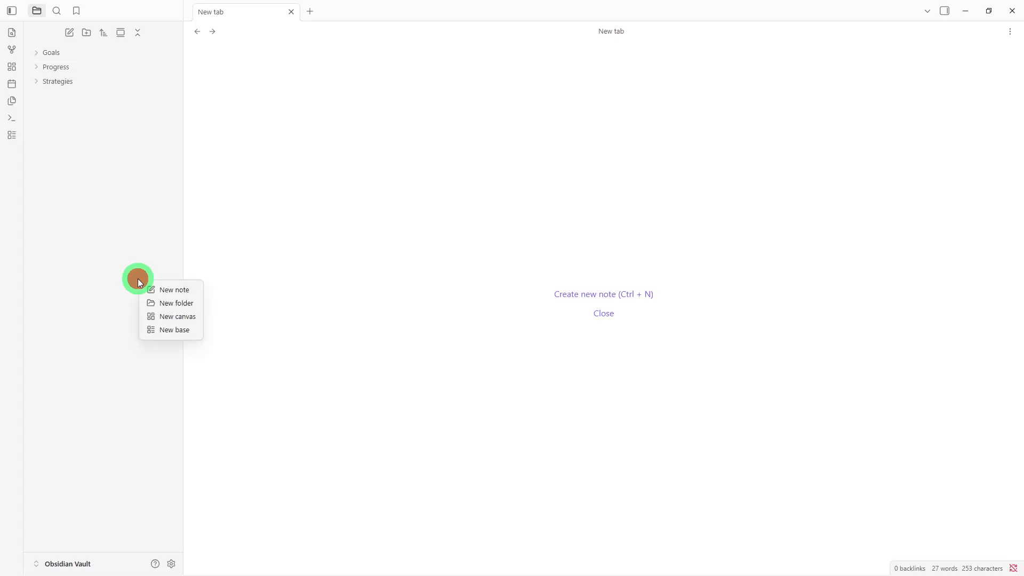
{"action": "left_click", "coordinate": [165, 290]}
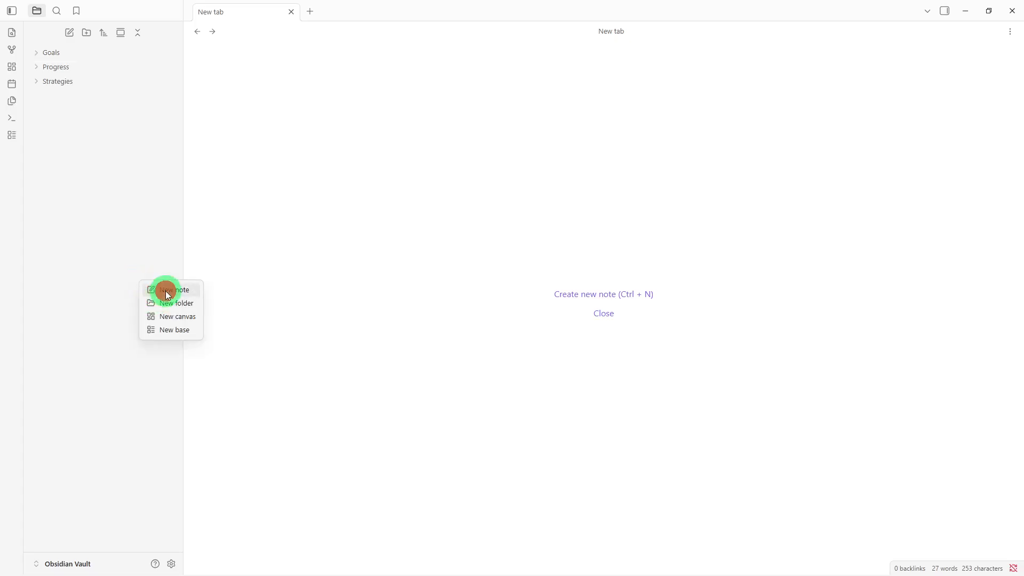
{"action": "key", "text": "BackSpace"}
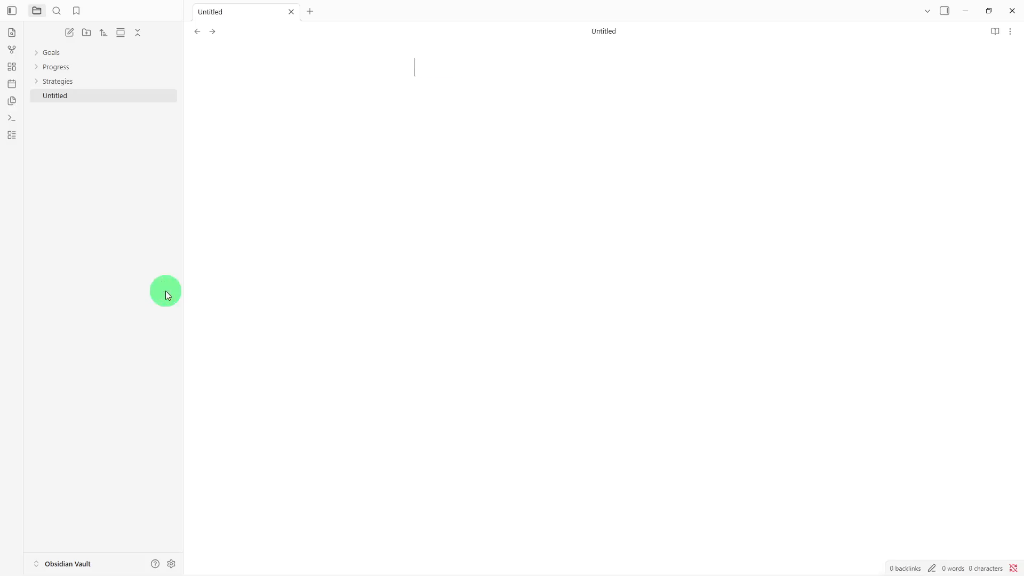
{"action": "type", "text": "Bussiness D"}
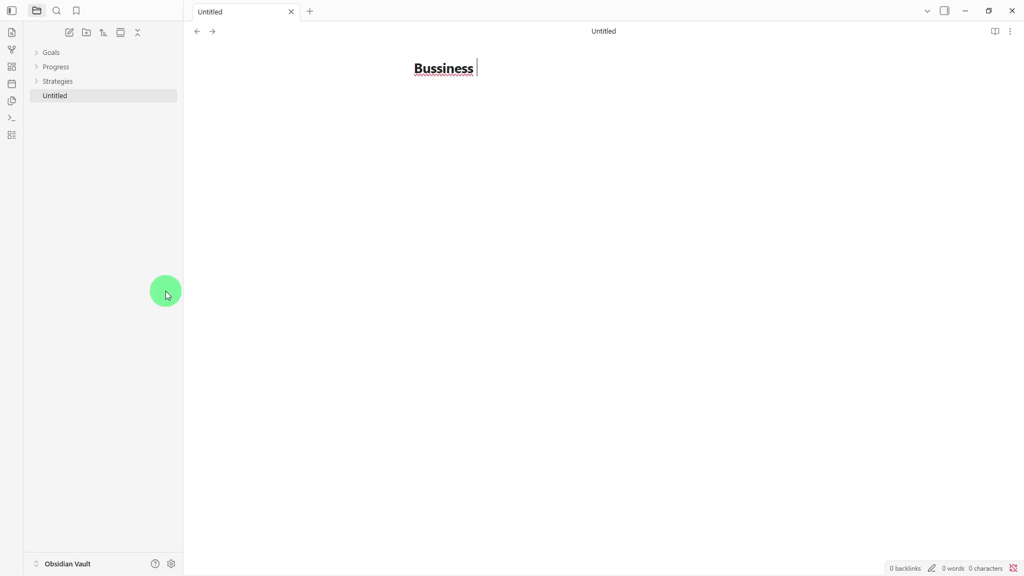
{"action": "type", "text": "ashboard"}
{"action": "key", "text": "Return"}
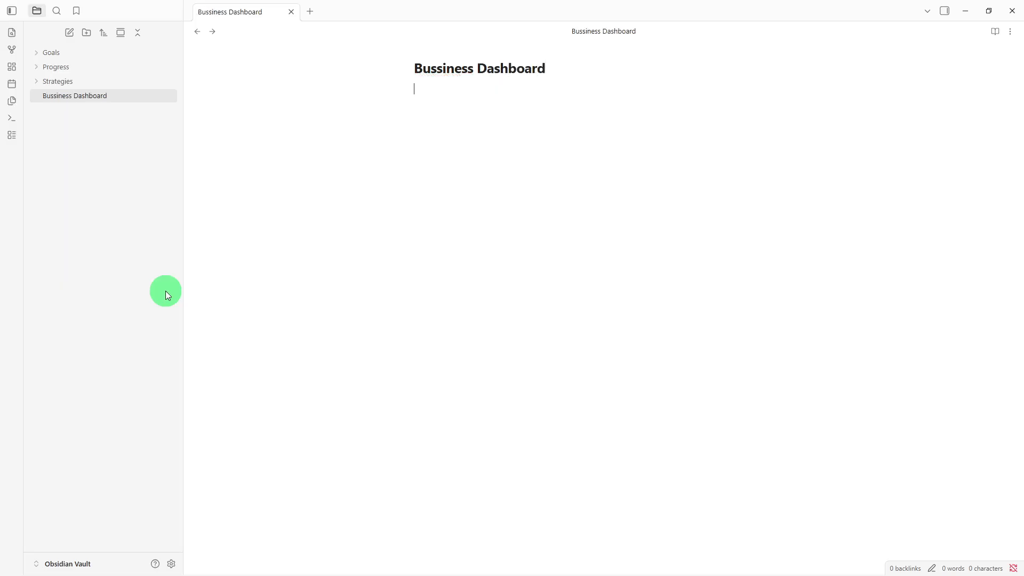
Fill the Bussiness Dashboard note with Business Vision, Current Goals, Goal Overview, Key Results, Related Strategies and Progress Updates sections, and move it into the Goals folder
{"action": "type", "text": "Business Vision - Current Goals - Goal Overview Goal: Purpose: Priority: Deadline: Status: Key Results 1. 2. 3. Related Strategies - Progress Updates -"}
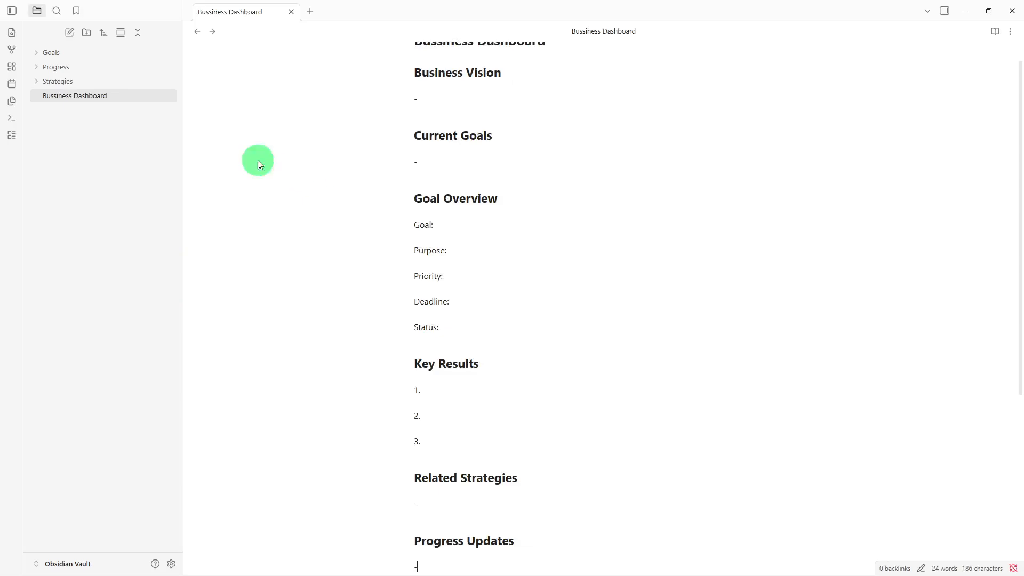
{"action": "left_click_drag", "start_coordinate": [119, 97], "coordinate": [134, 54]}
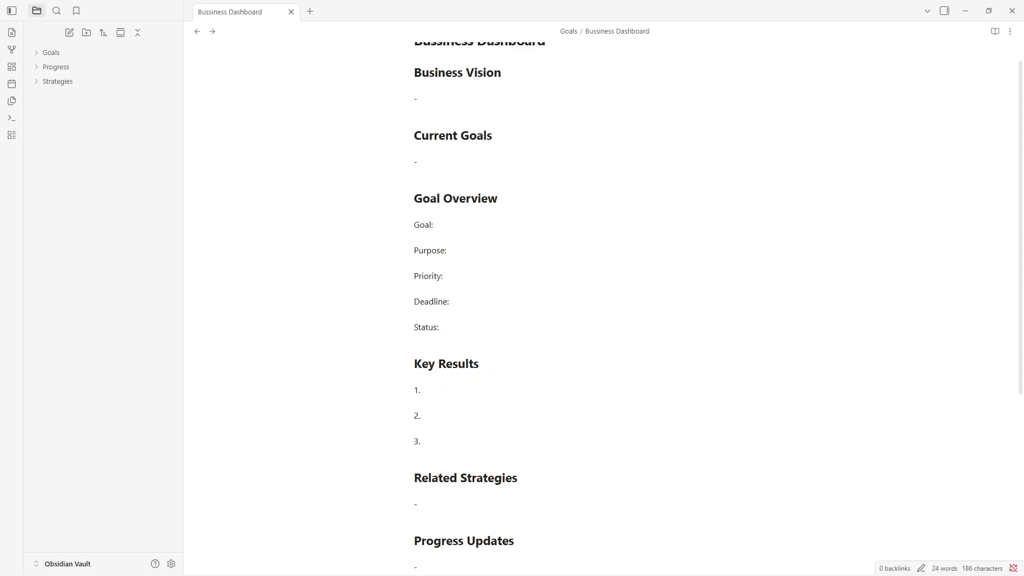
Create a new note at the vault's top level titled "Goal Tracker"
{"action": "right_click", "coordinate": [65, 201]}
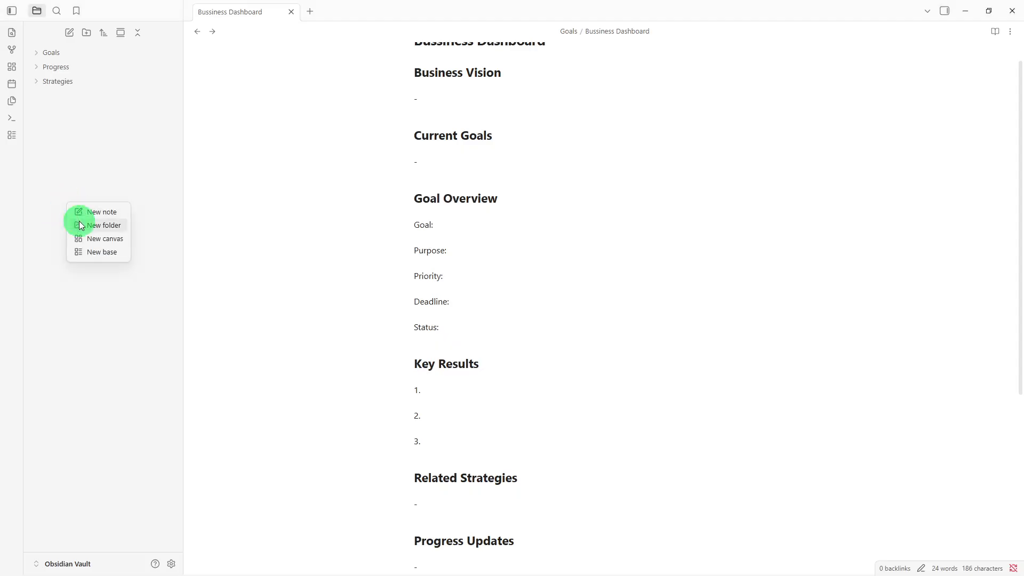
{"action": "left_click", "coordinate": [89, 213]}
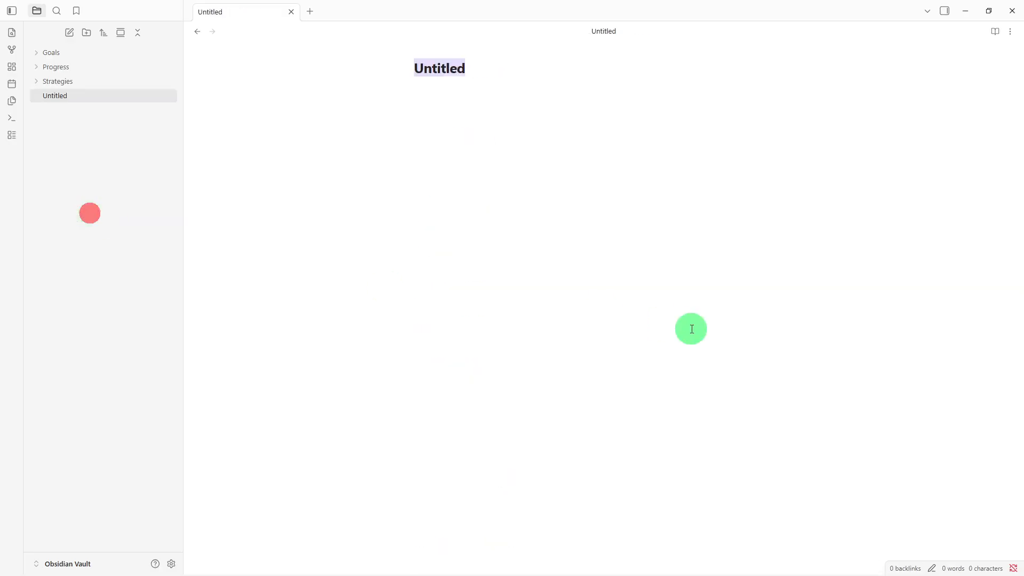
{"action": "key", "text": "BackSpace"}
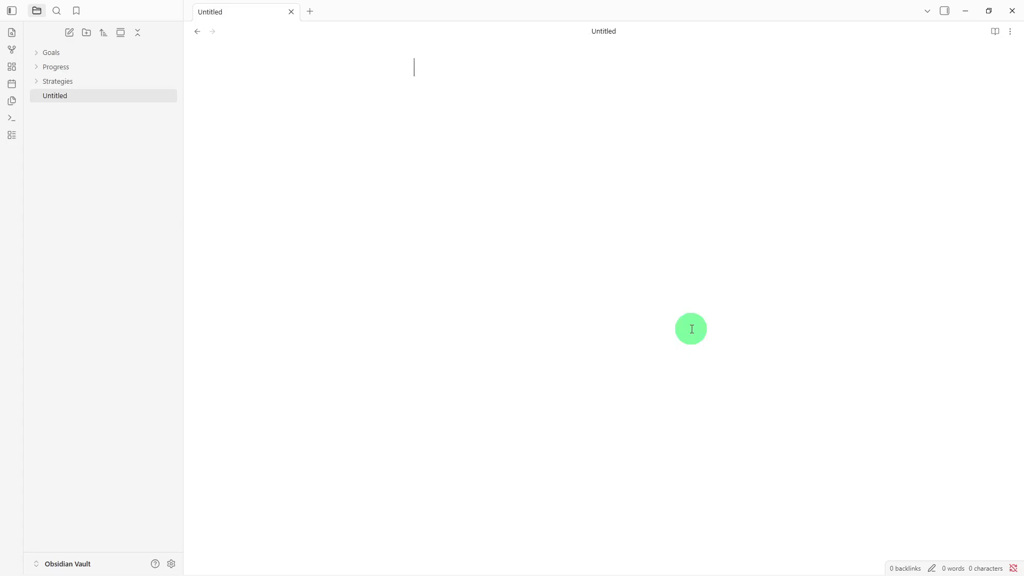
{"action": "type", "text": "Goal Tracke"}
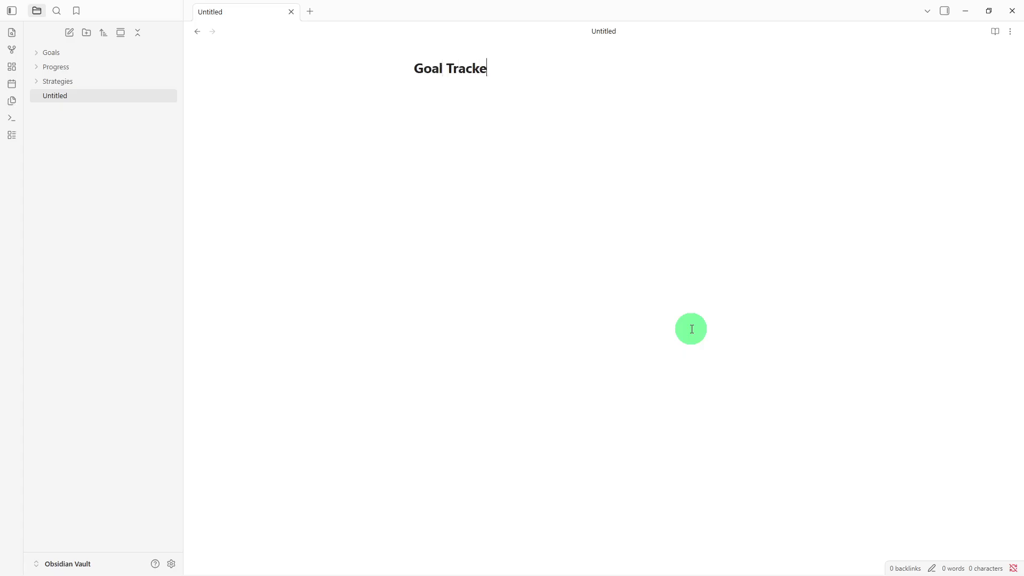
{"action": "type", "text": "r"}
{"action": "key", "text": "Return"}
Fill Goal Tracker with Active Goals, Goal Information (Goal Name, Strategy, Owner, Target Date, Status), Action Items and Notes sections, and move it into the Strategies folder
{"action": "type", "text": "## Active Goals  -  ## Goal Information  Goal Name:  Strategy:  Owner:  Target Date:  Status:  ## Action Items  -  ## Notes  -"}
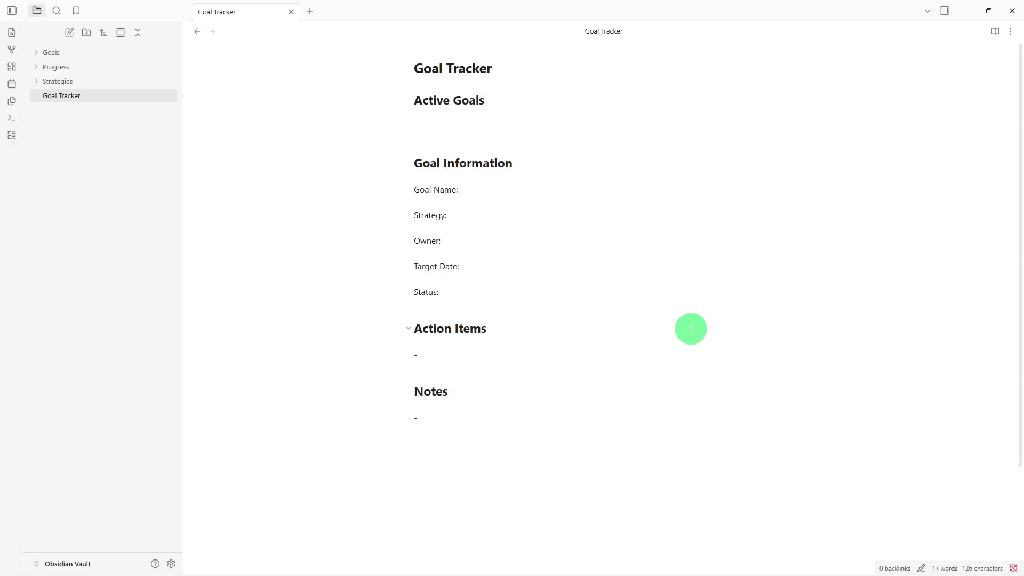
{"action": "left_click", "coordinate": [85, 99]}
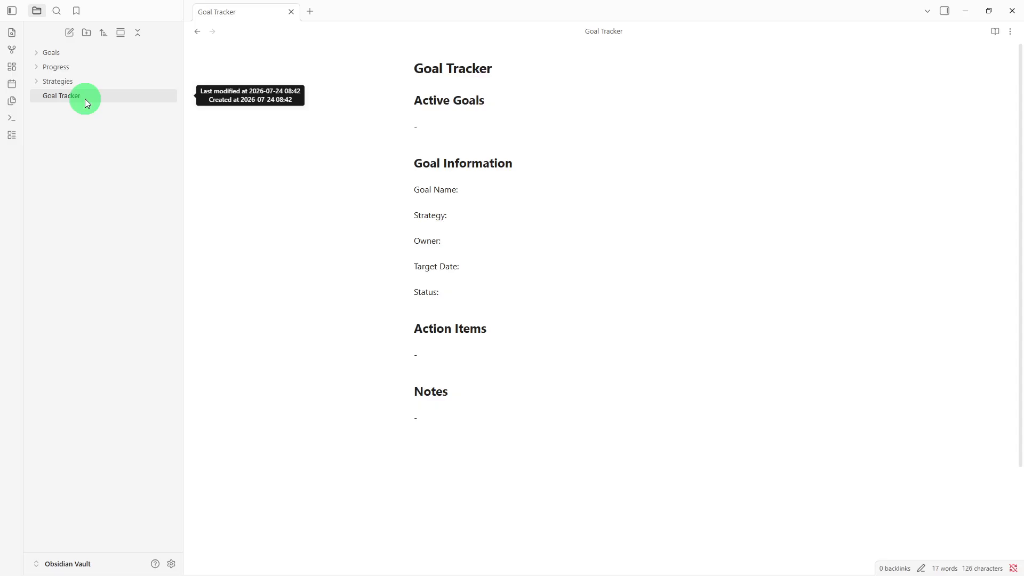
{"action": "left_click_drag", "start_coordinate": [85, 99], "coordinate": [91, 85]}
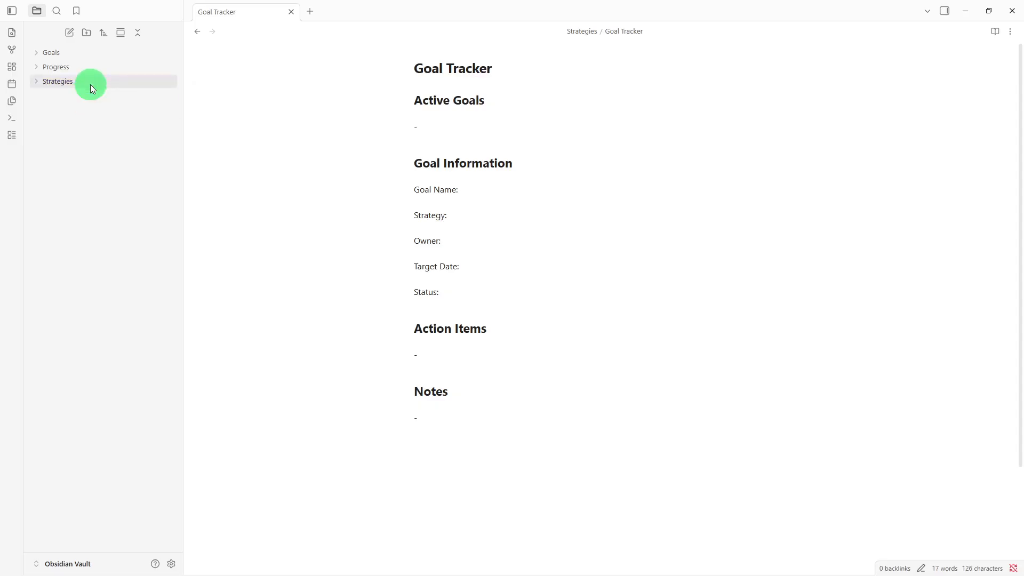
Expand the Strategies, Goals and Progress folders to check which notes each one contains
{"action": "left_click", "coordinate": [91, 84]}
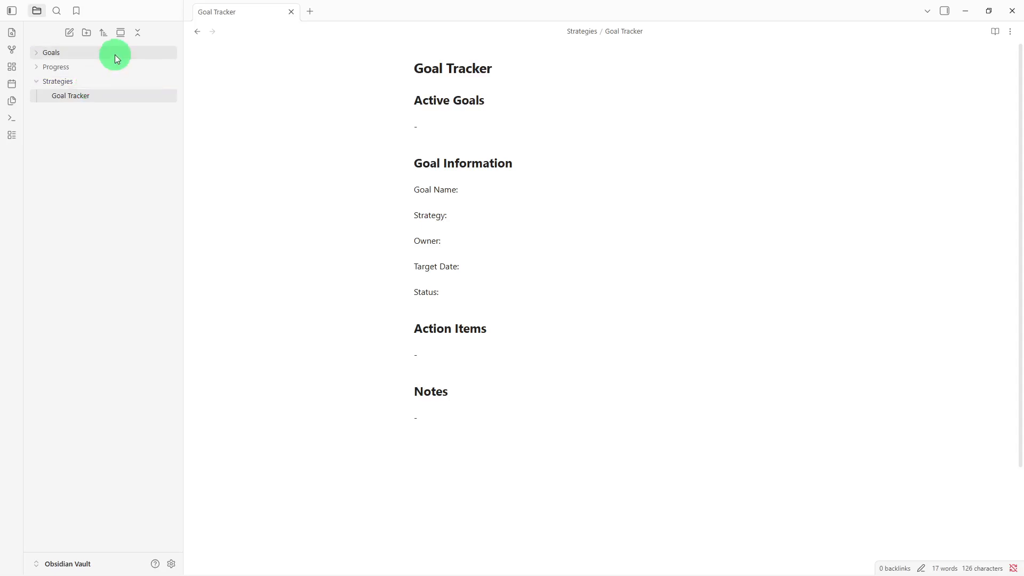
{"action": "left_click", "coordinate": [114, 54]}
{"action": "left_click", "coordinate": [106, 84]}
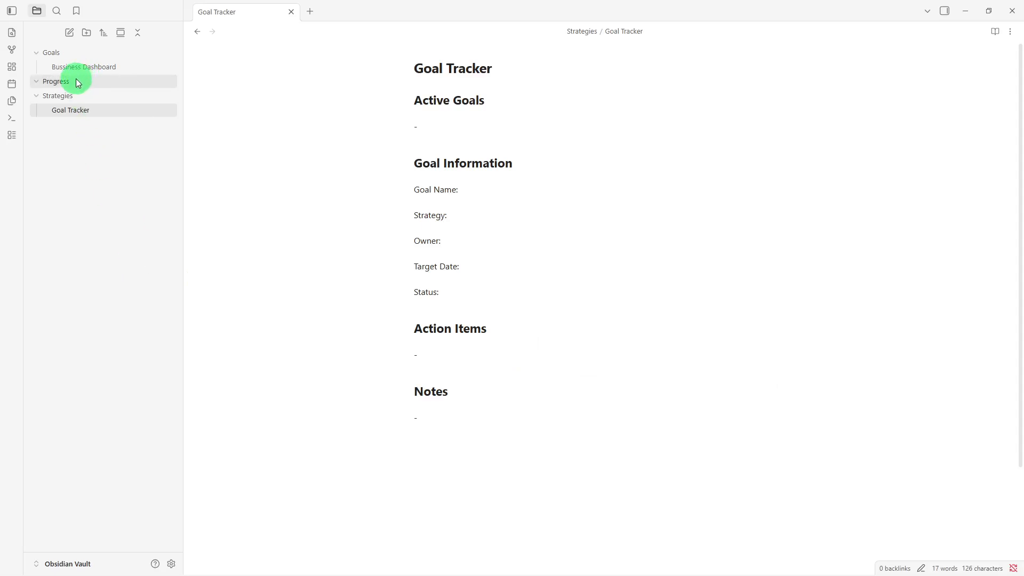
{"action": "mouse_move", "coordinate": [75, 78]}
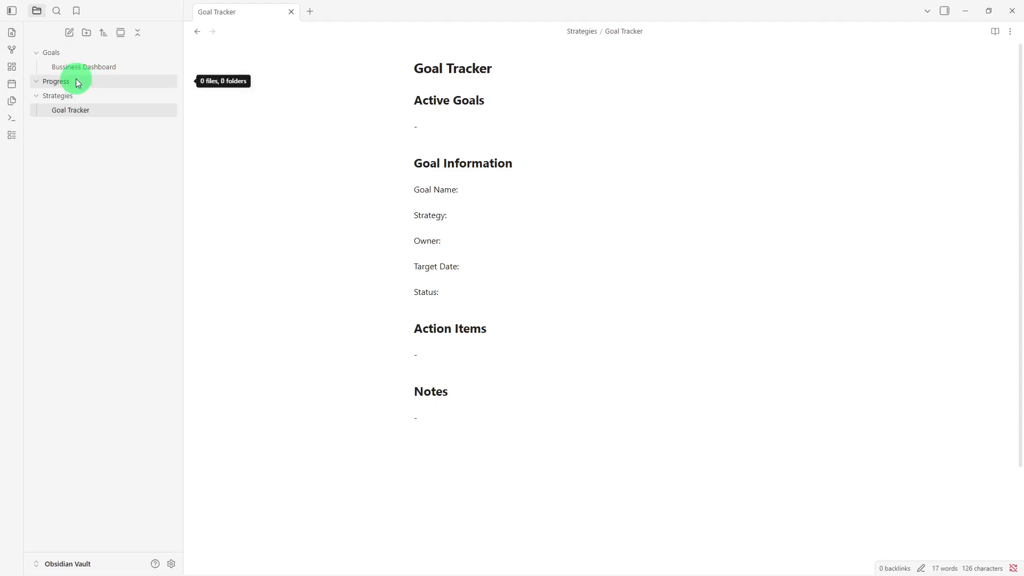
Create a new note at the vault's top level titled "Progress Review"
{"action": "right_click", "coordinate": [87, 179]}
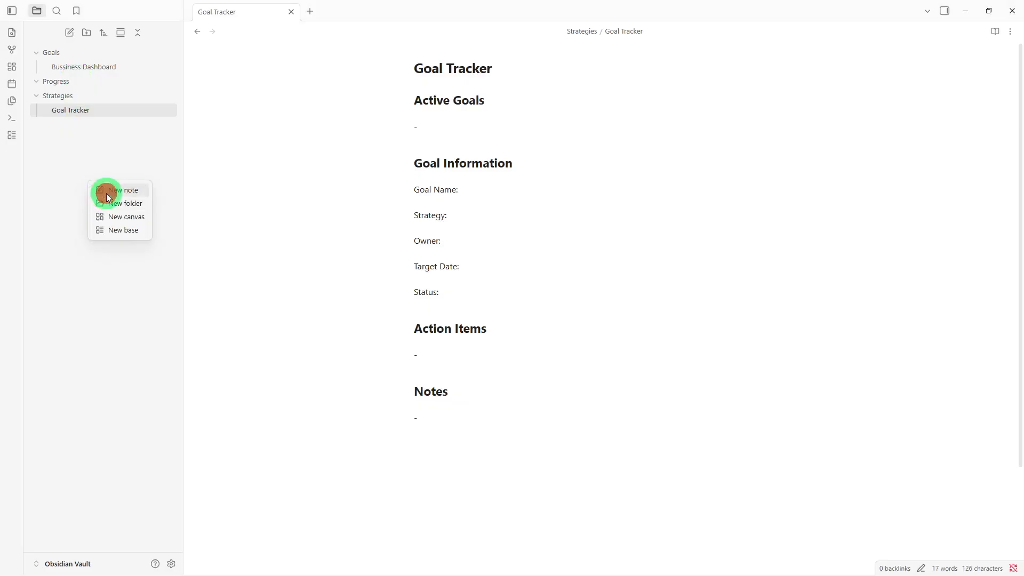
{"action": "left_click", "coordinate": [107, 196]}
{"action": "key", "text": "BackSpace"}
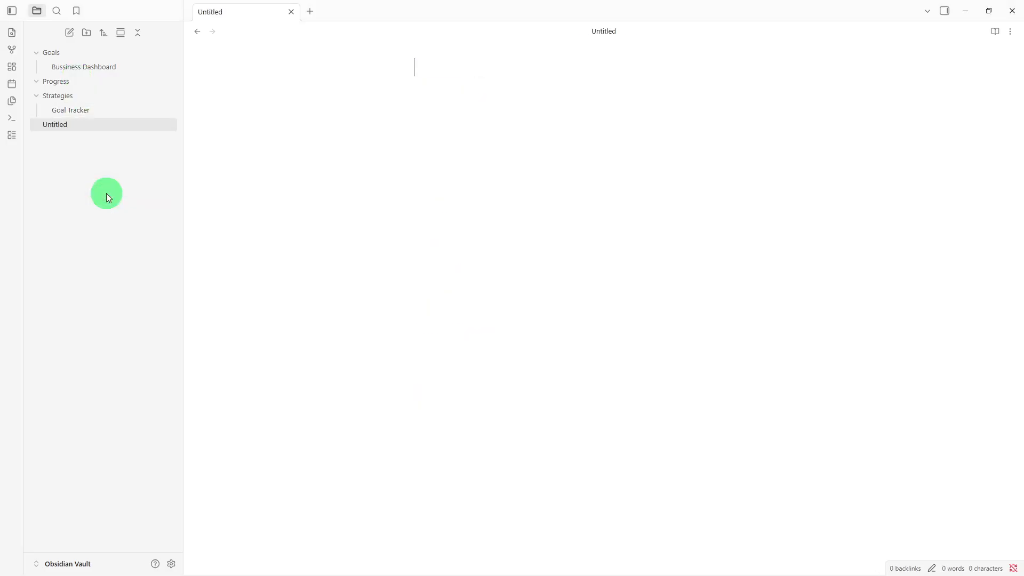
{"action": "type", "text": "Progress Rev"}
{"action": "type", "text": "iew"}
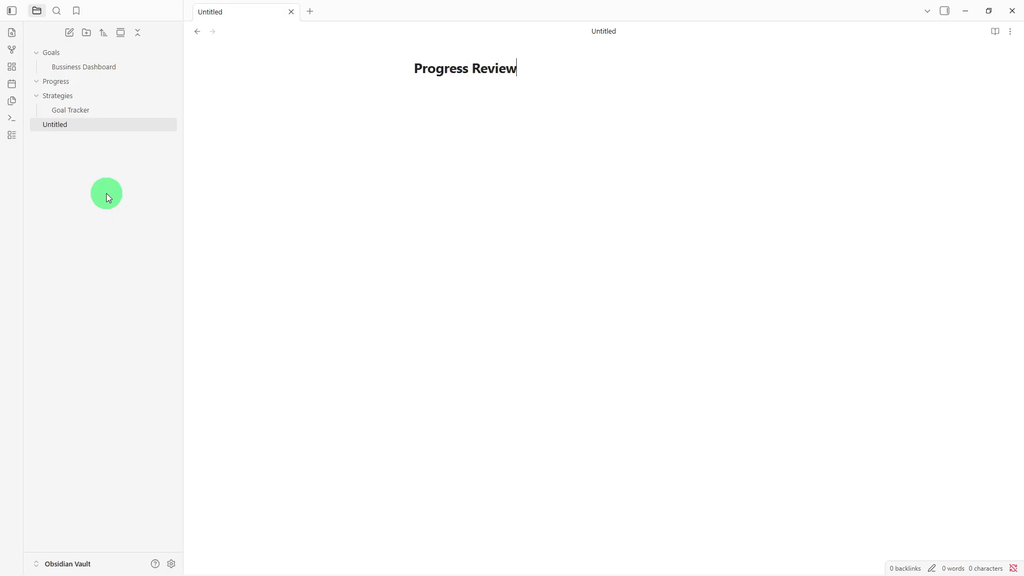
{"action": "key", "text": "Return"}
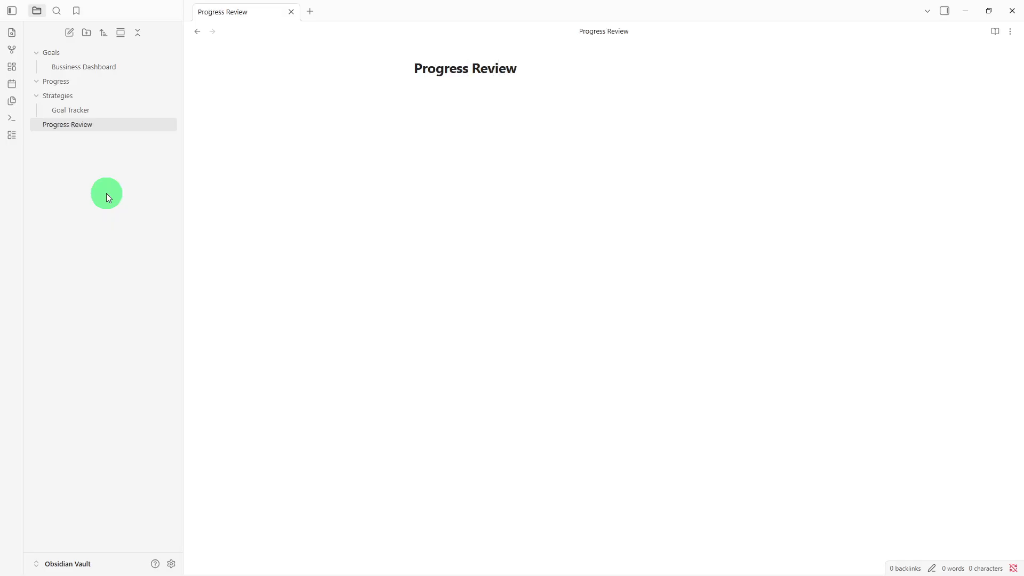
Fill Progress Review with Review Period (Date), Goal Updates (Goal, Current Progress, Challenges), Achievements, Next Steps and Notes sections, and move it into the Progress folder
{"action": "type", "text": "Review Period Date: - Goal Updates Goal: Current Progress: Challenges: Achievements - Next Steps - Notes -"}
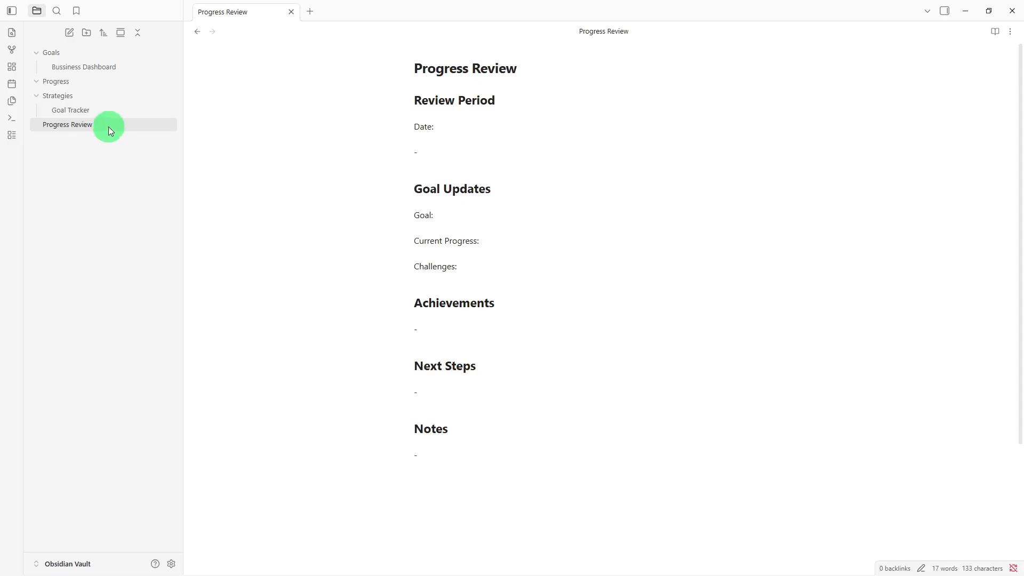
{"action": "left_click_drag", "start_coordinate": [110, 124], "coordinate": [128, 82]}
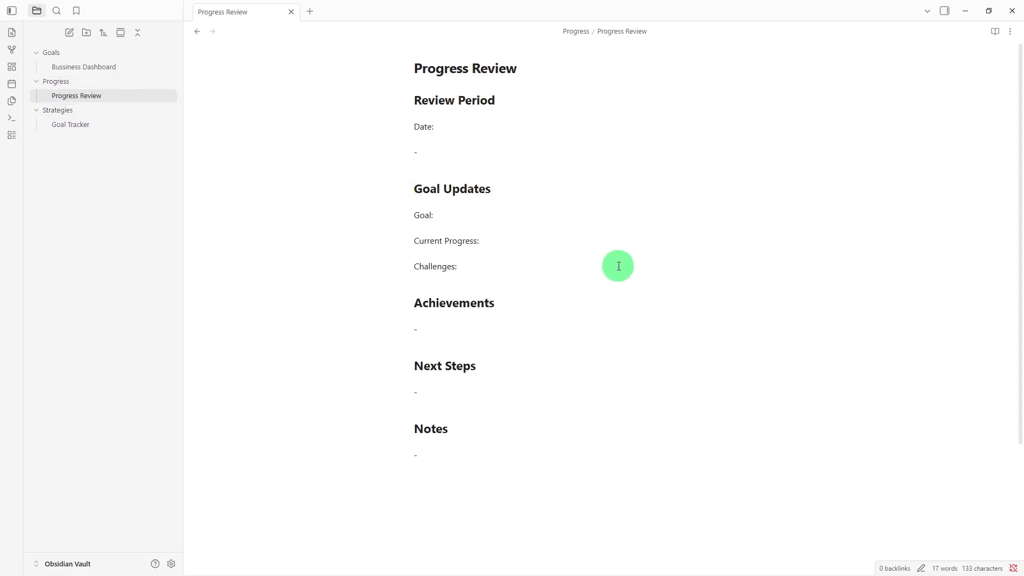
Add internal links to the Goal Tracker and Bussiness Dashboard notes on separate lines beneath the Notes section of Progress Review
{"action": "scroll", "coordinate": [619, 266], "scroll_direction": "down", "scroll_amount": 1}
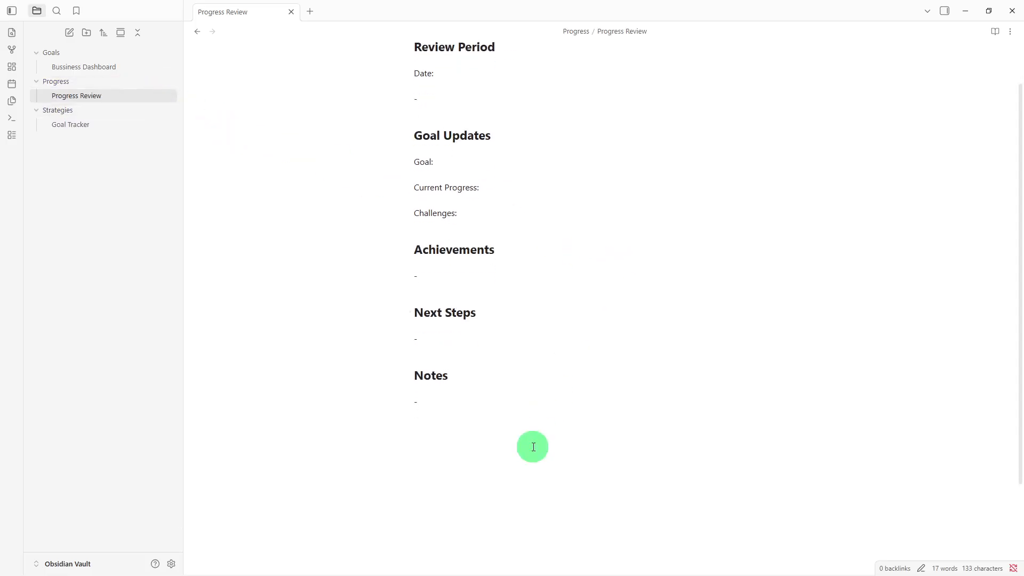
{"action": "scroll", "coordinate": [532, 444], "scroll_direction": "up", "scroll_amount": 1}
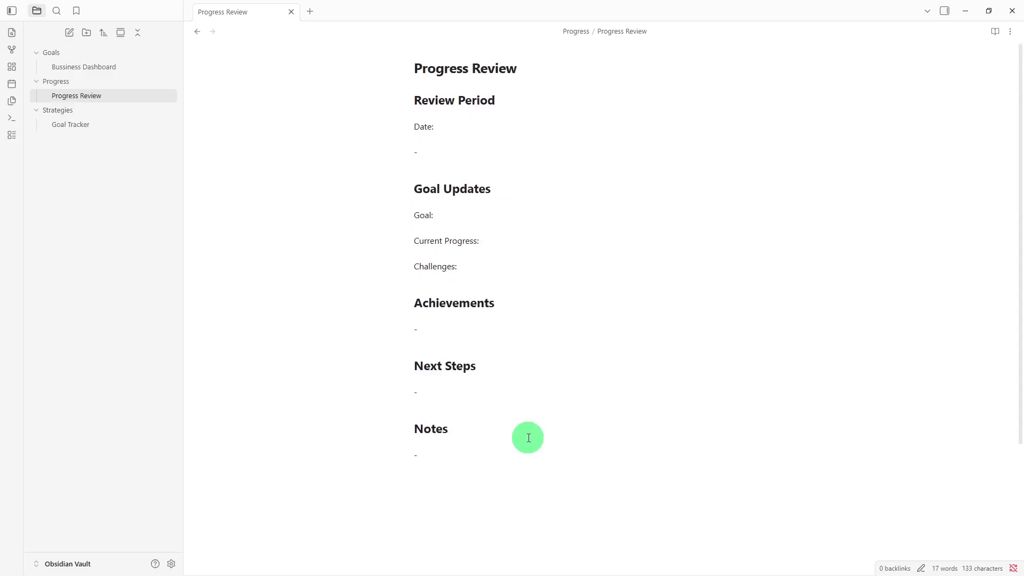
{"action": "left_click", "coordinate": [436, 487]}
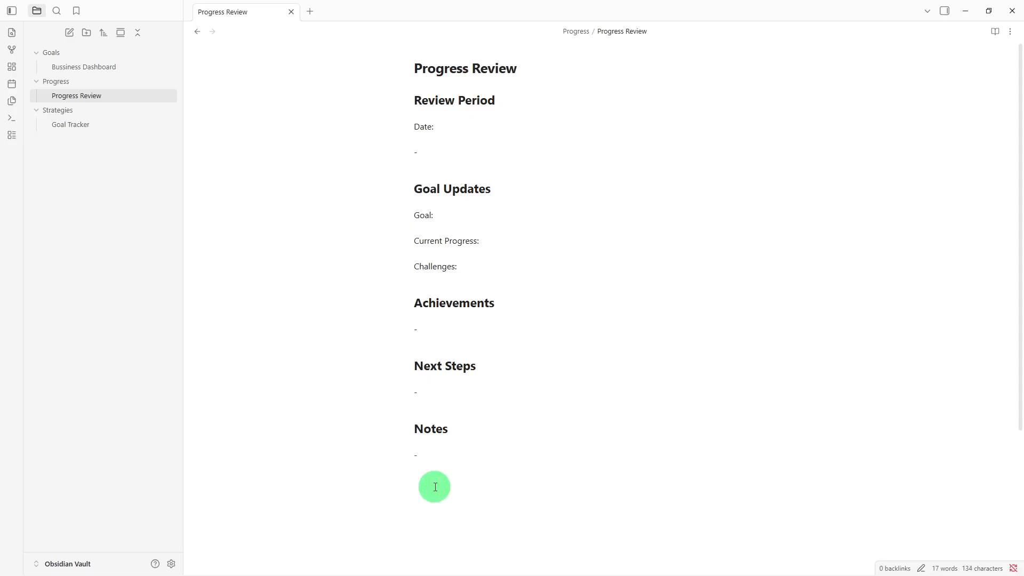
{"action": "type", "text": "[["}
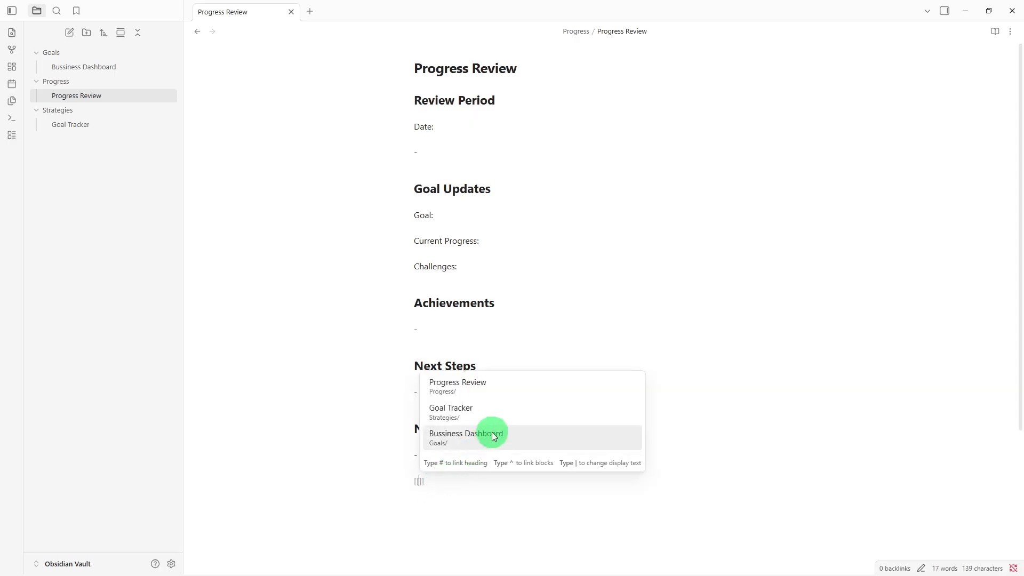
{"action": "left_click", "coordinate": [499, 418]}
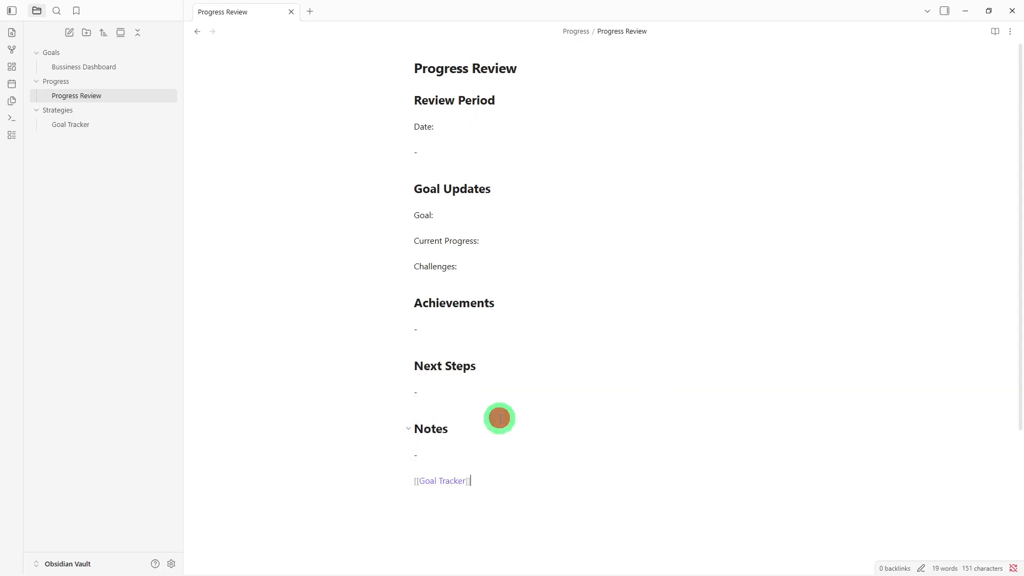
{"action": "key", "text": "Return"}
{"action": "type", "text": "[["}
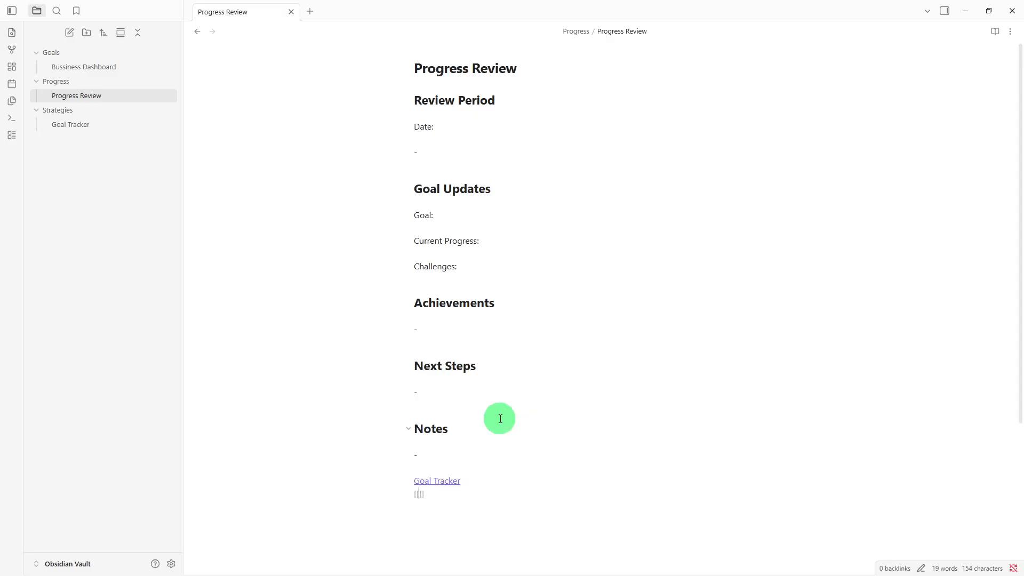
{"action": "left_click", "coordinate": [495, 442]}
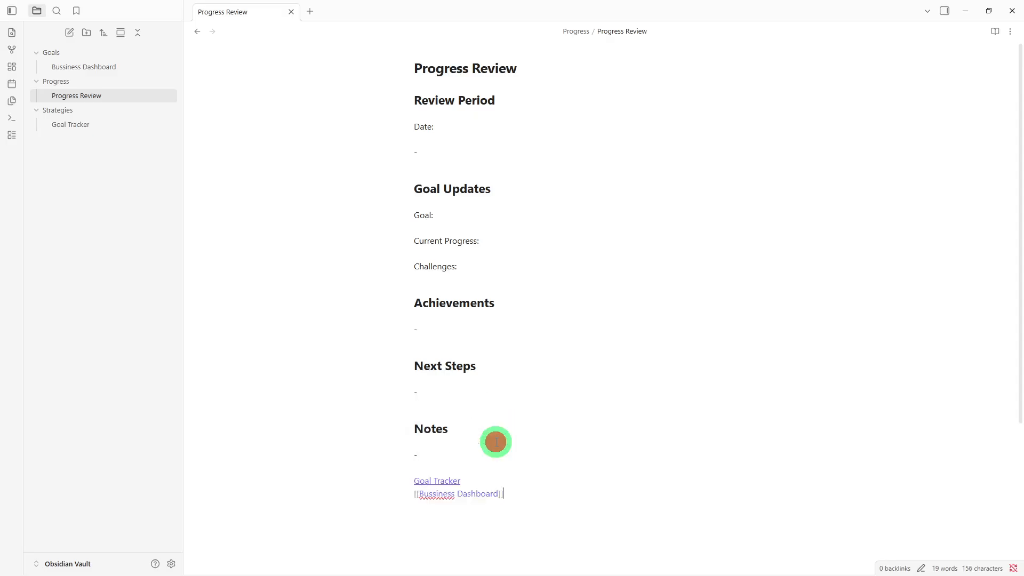
{"action": "key", "text": "Return"}
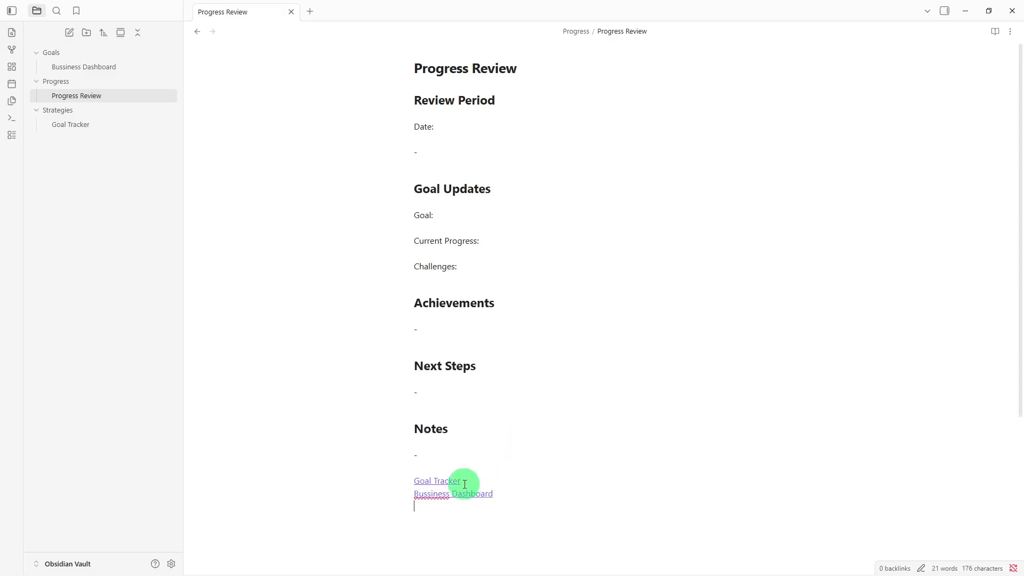
Follow the Goal Tracker link in Progress Review and add an internal link to Progress Review beneath Goal Tracker's Notes section
{"action": "left_click", "coordinate": [442, 483]}
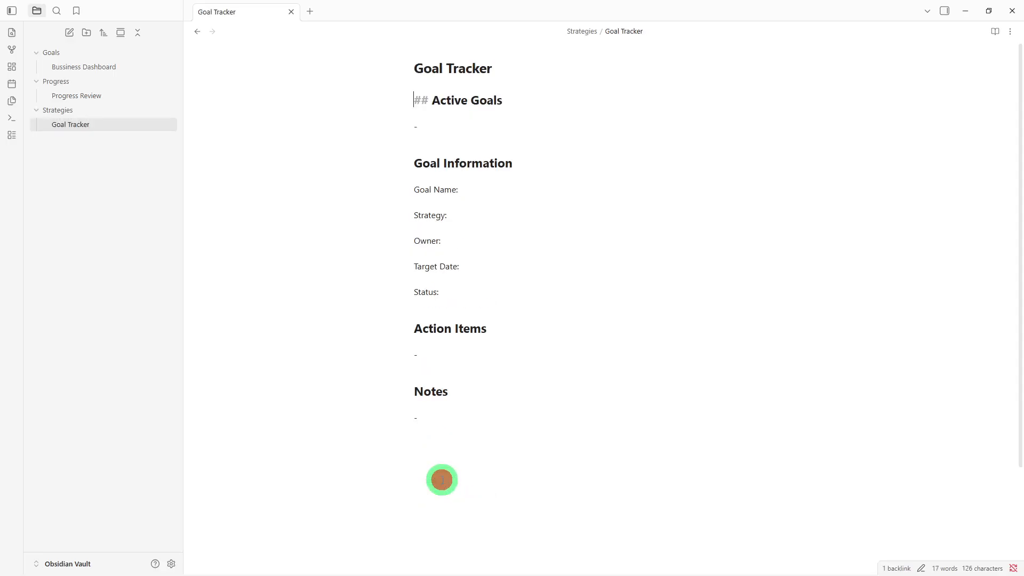
{"action": "left_click", "coordinate": [442, 480]}
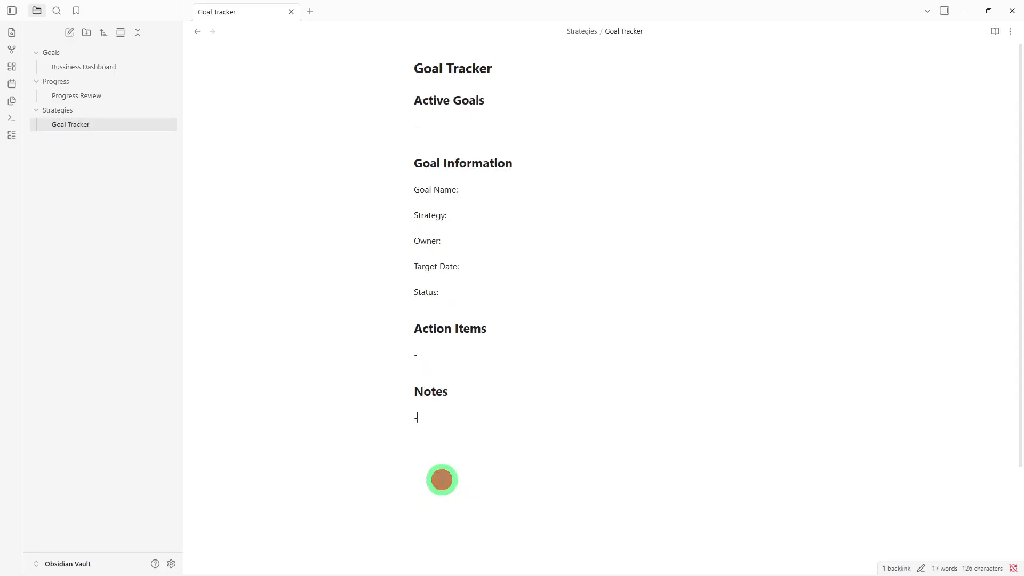
{"action": "key", "text": "Return"}
{"action": "type", "text": "[["}
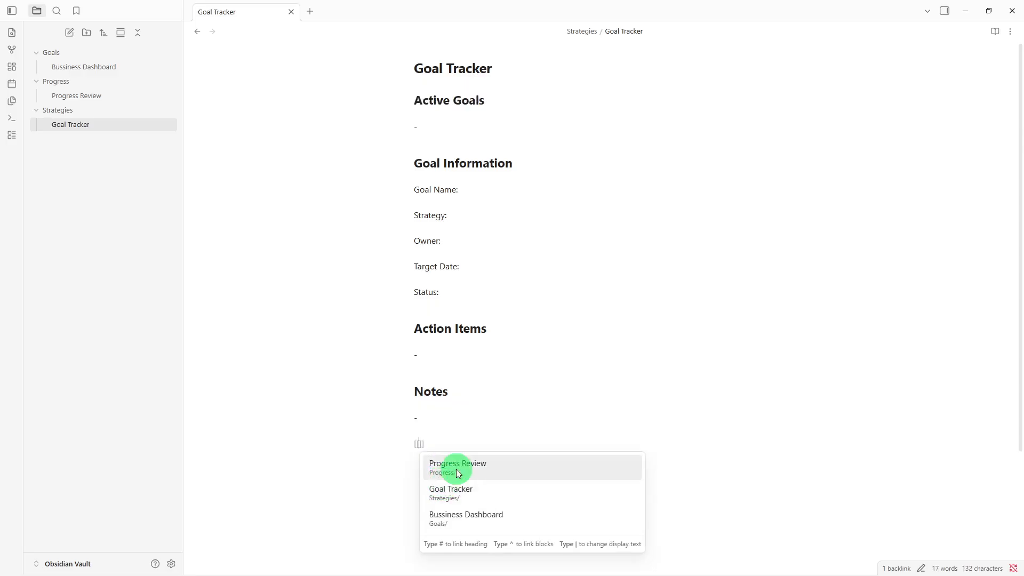
{"action": "left_click", "coordinate": [457, 473]}
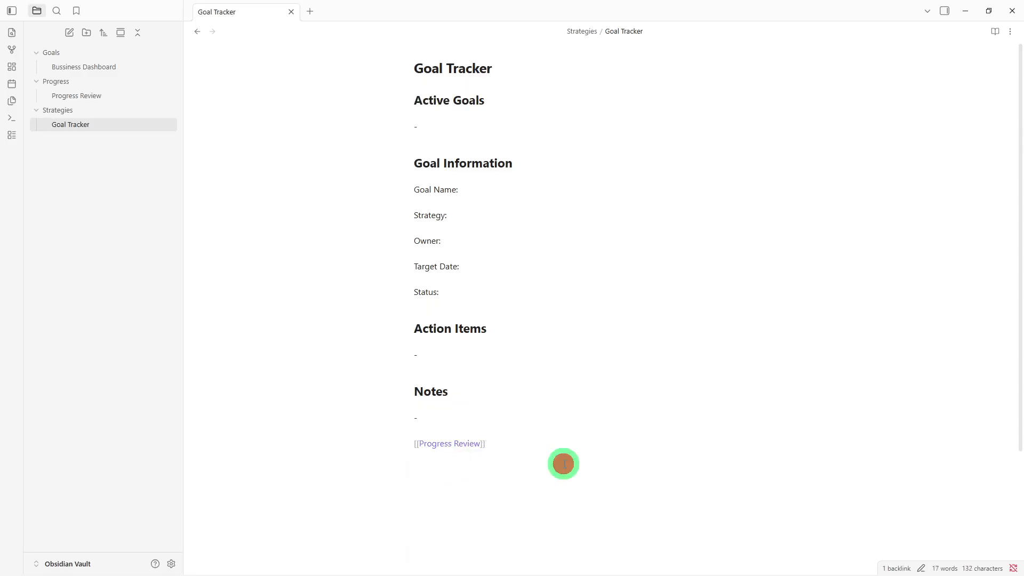
{"action": "left_click", "coordinate": [564, 463]}
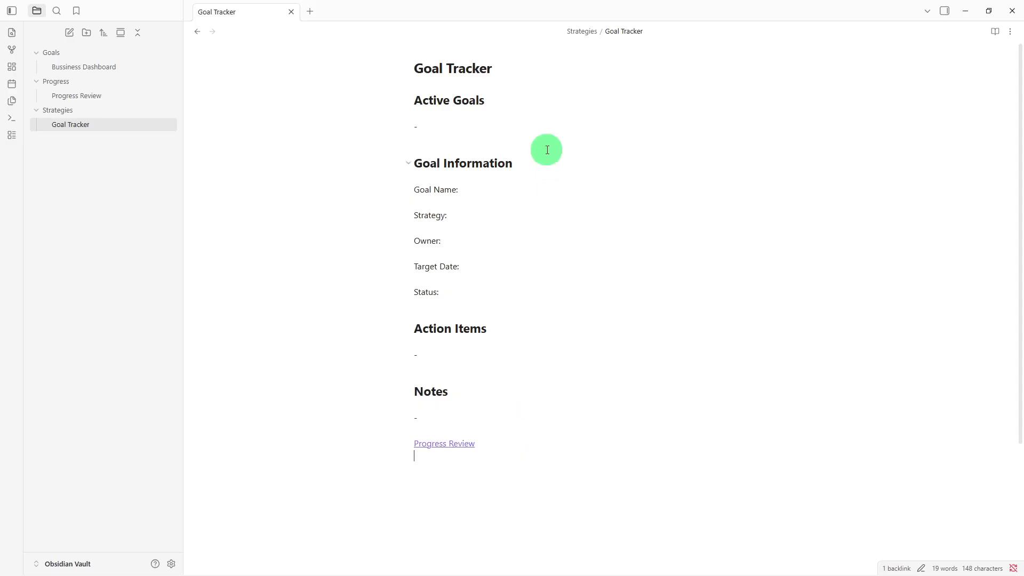
Add a tags file property to the Goal Tracker note with the value "#goals #active"
{"action": "left_click", "coordinate": [552, 90]}
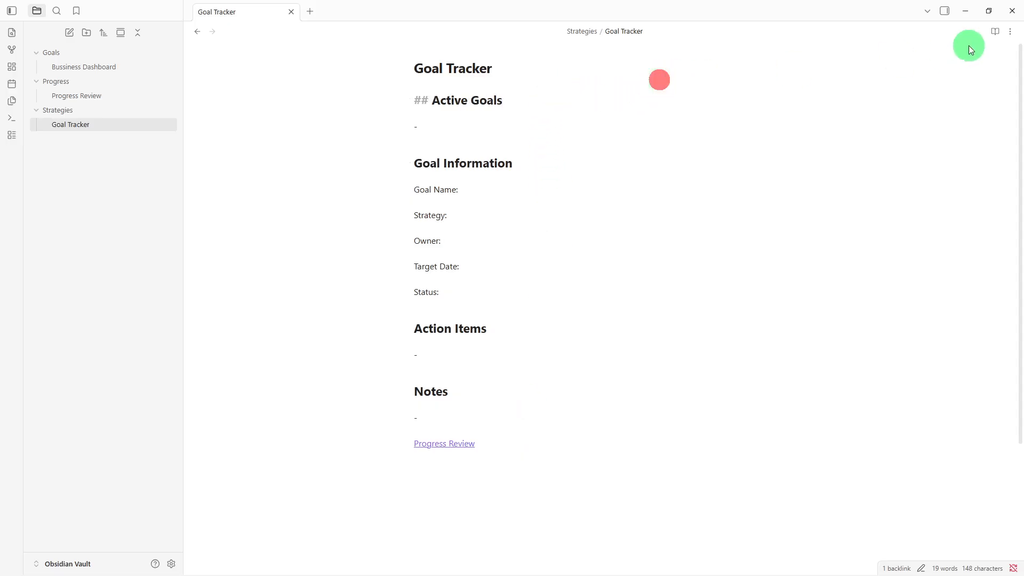
{"action": "left_click", "coordinate": [1009, 32]}
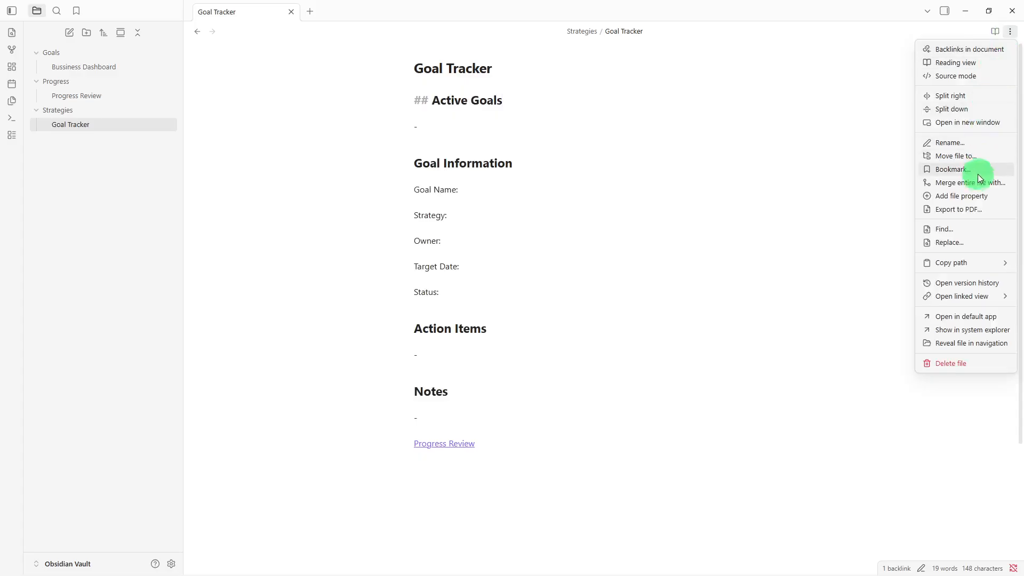
{"action": "left_click", "coordinate": [974, 196]}
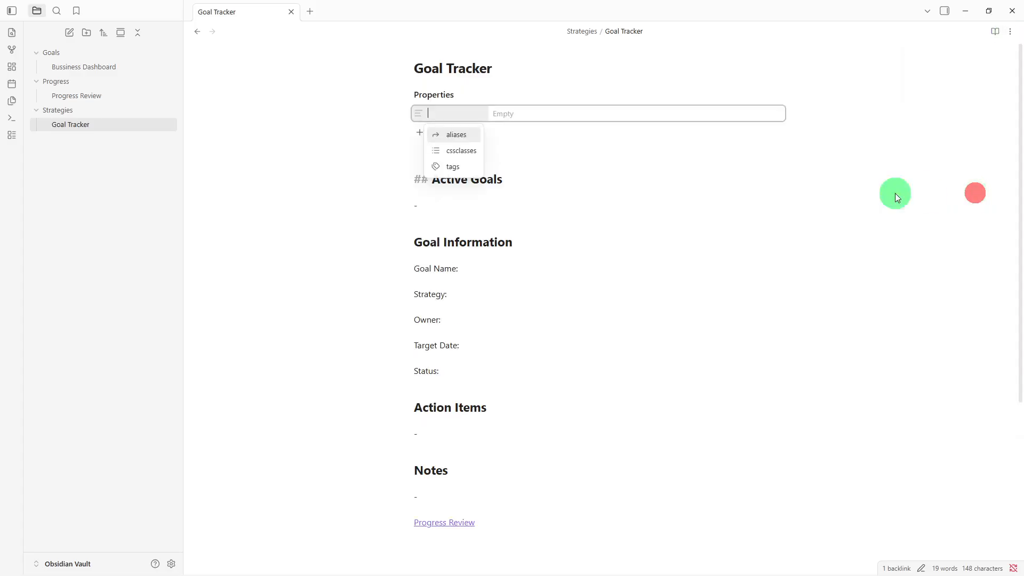
{"action": "left_click", "coordinate": [454, 165]}
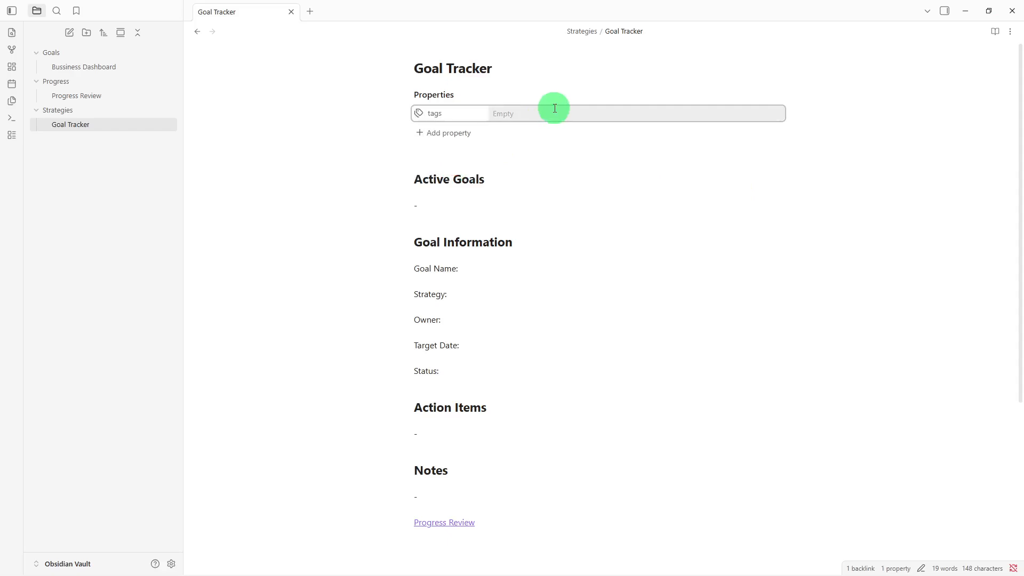
{"action": "type", "text": "#goals #acto"}
{"action": "key", "text": "BackSpace"}
{"action": "type", "text": "ive"}
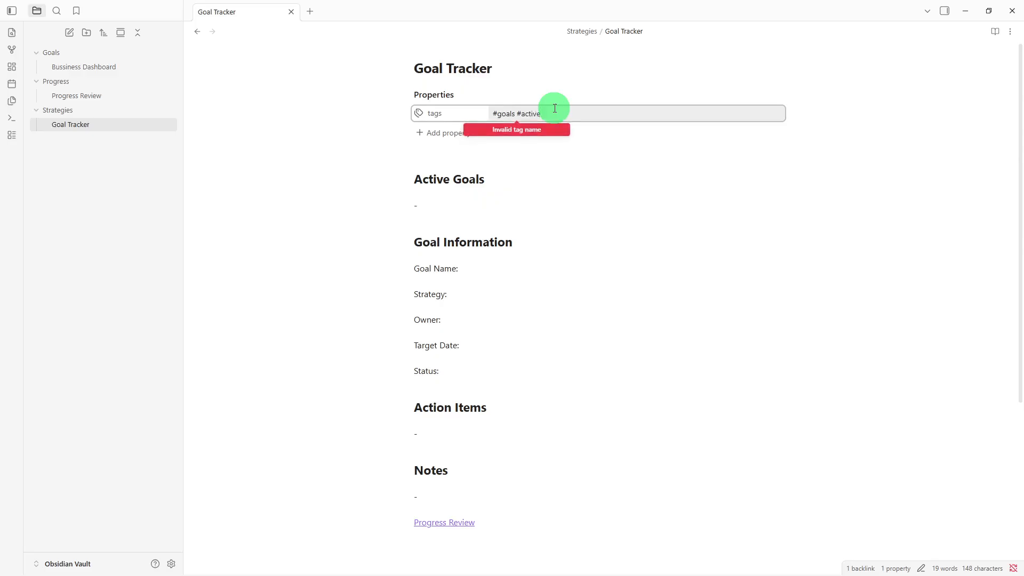
{"action": "left_click", "coordinate": [522, 114]}
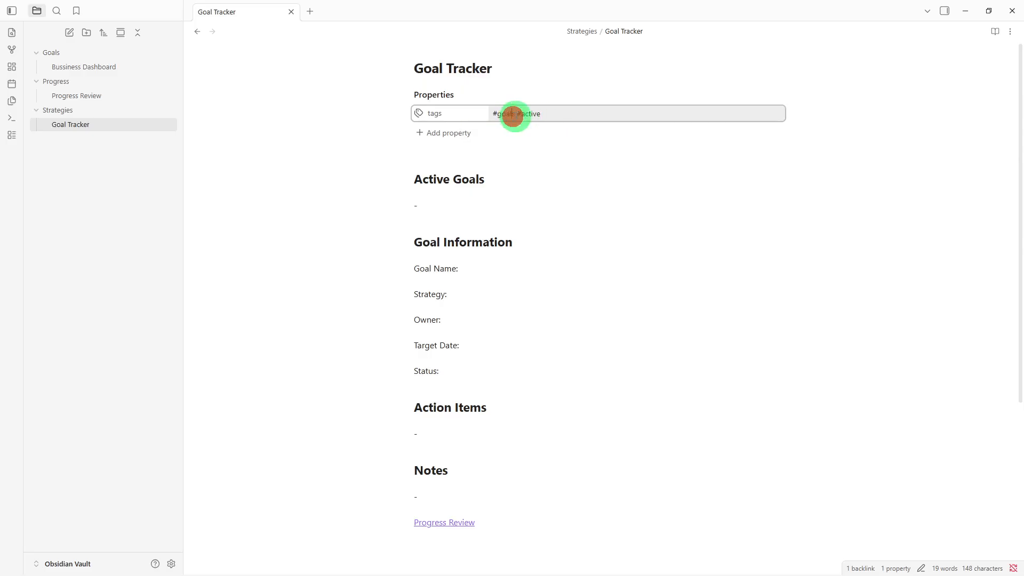
{"action": "left_click", "coordinate": [515, 114]}
{"action": "left_click", "coordinate": [539, 155]}
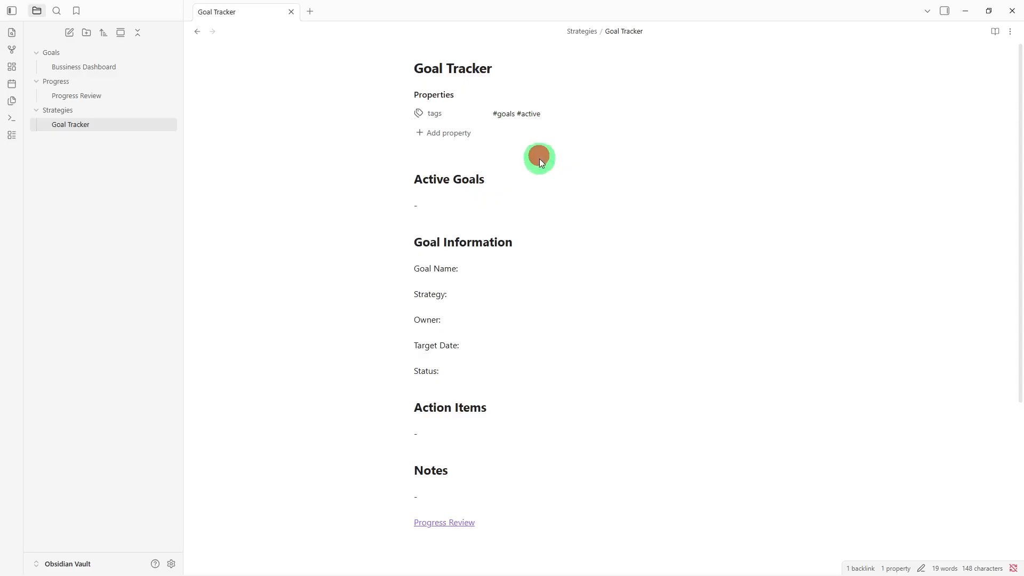